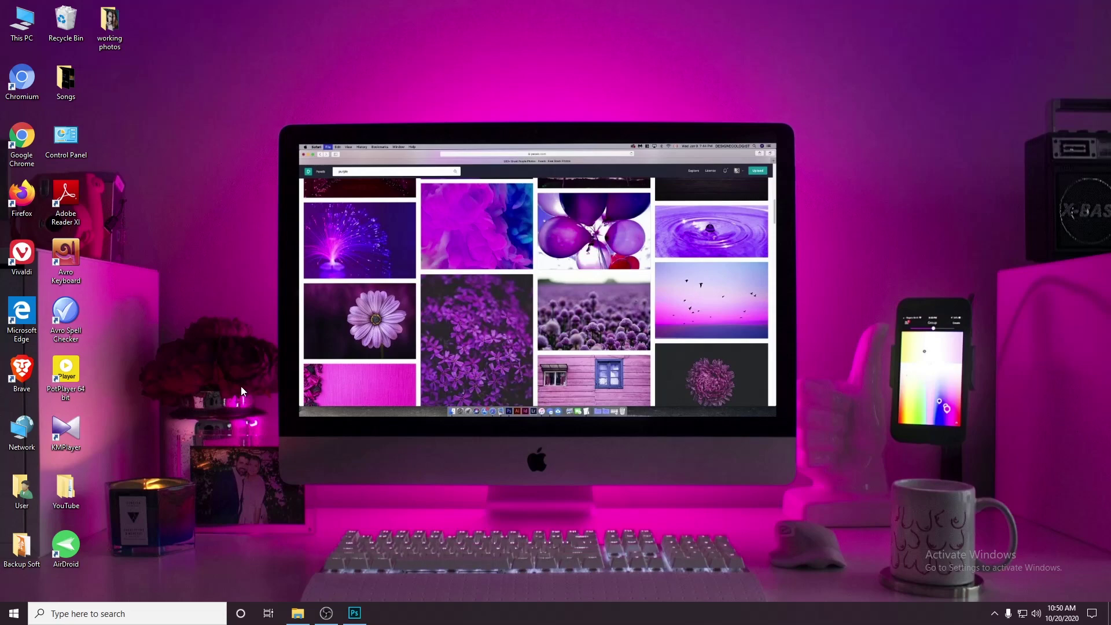
# Switch to Photoshop and open the image "porcelain start" from the working photos folder.
pyautogui.click(354, 613)
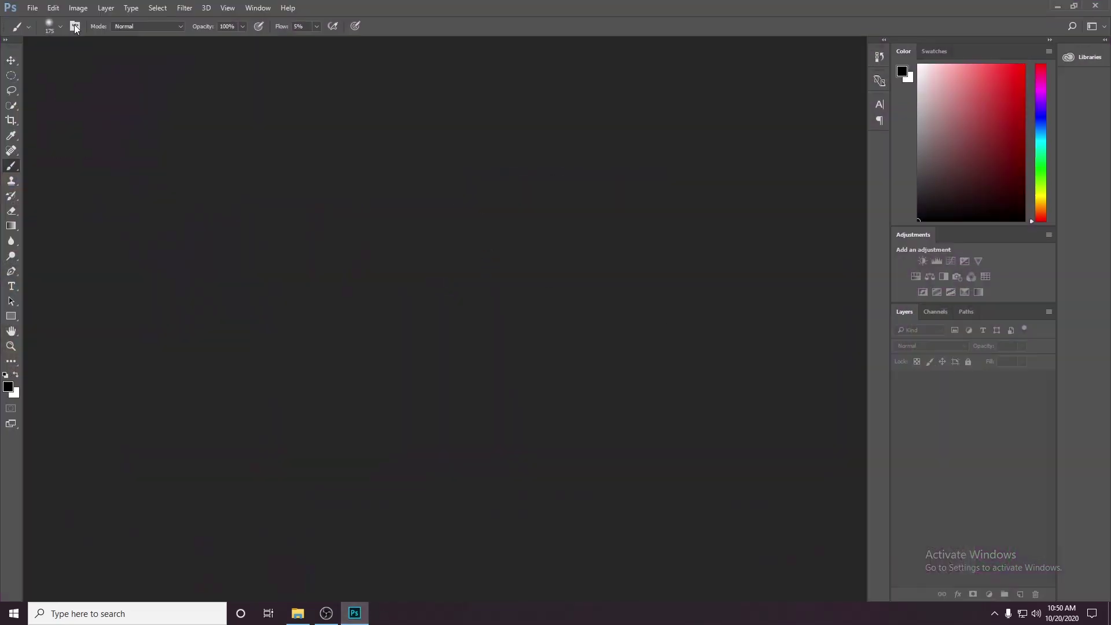
pyautogui.click(35, 9)
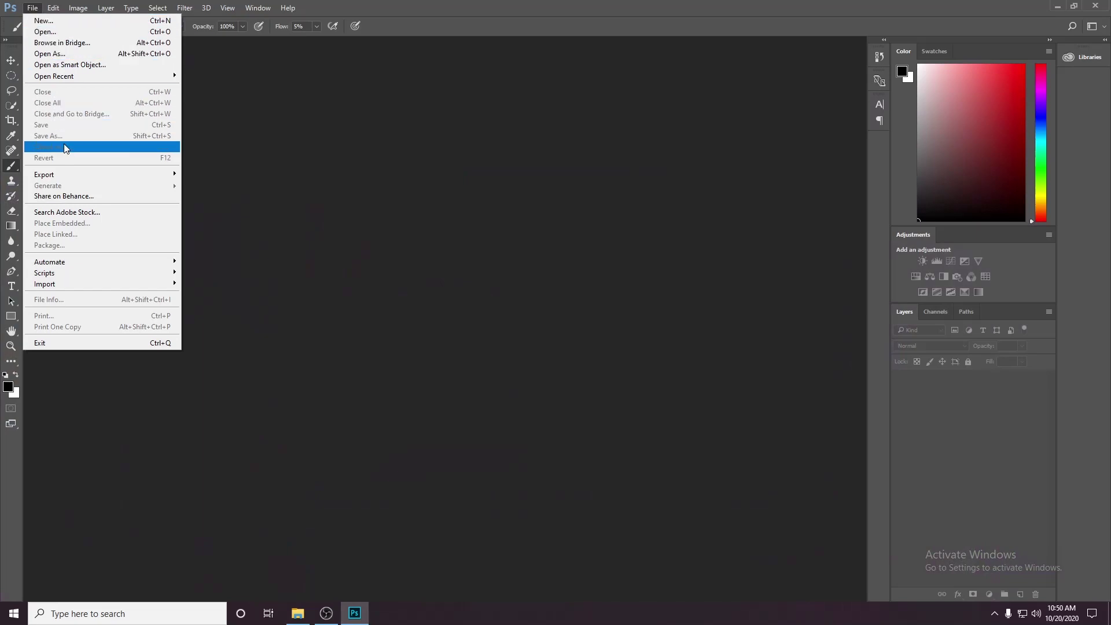
pyautogui.click(59, 32)
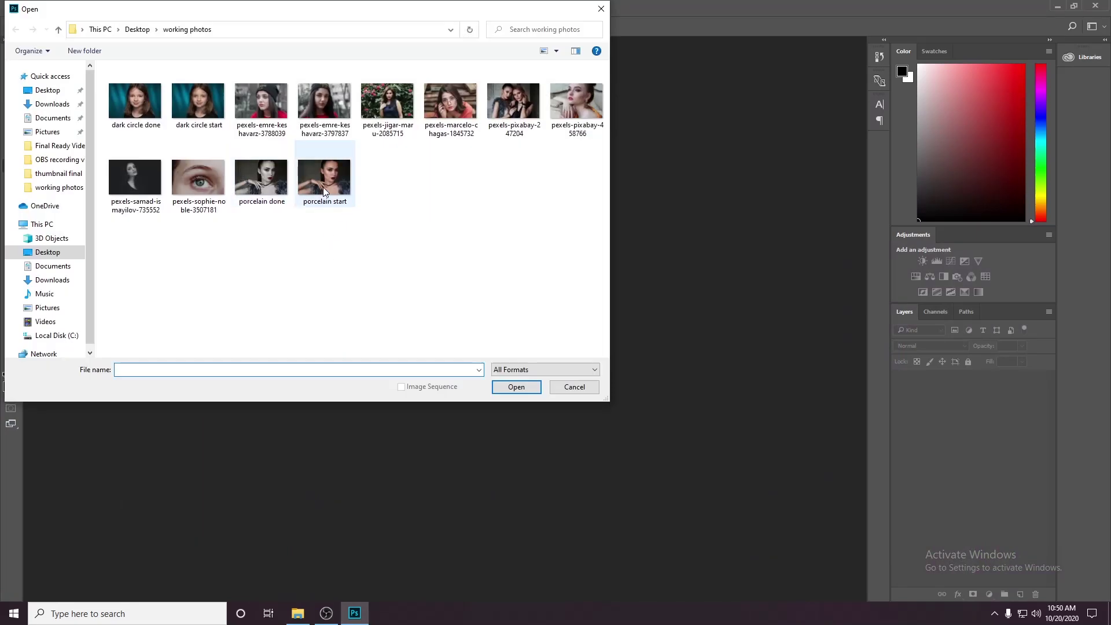
pyautogui.doubleClick(323, 186)
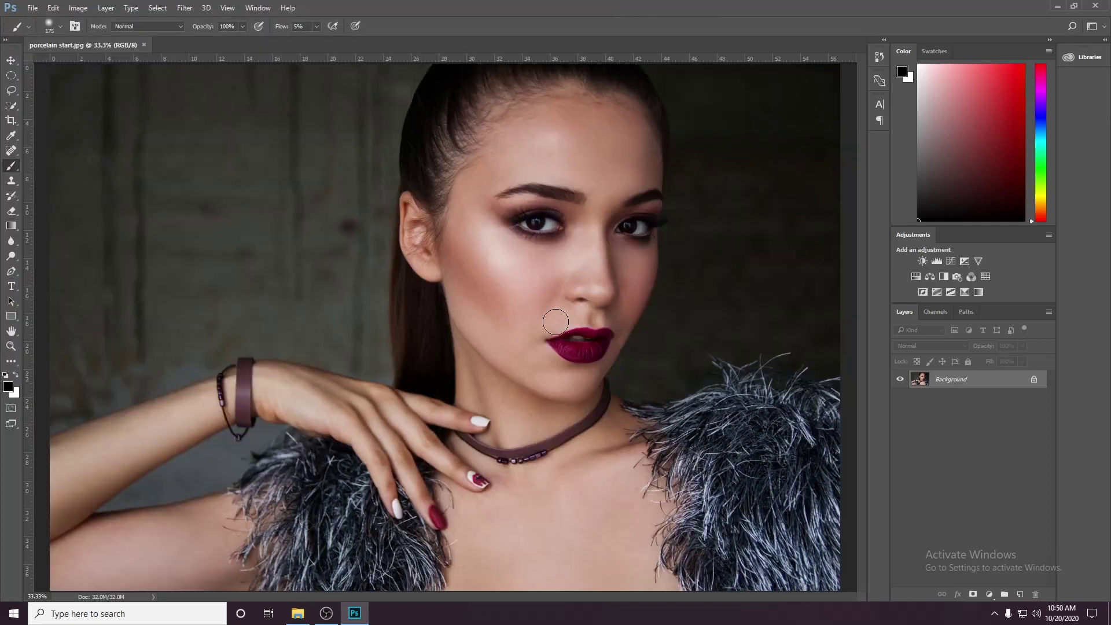
# Duplicate the Background layer and lock the copy.
pyautogui.press('v')
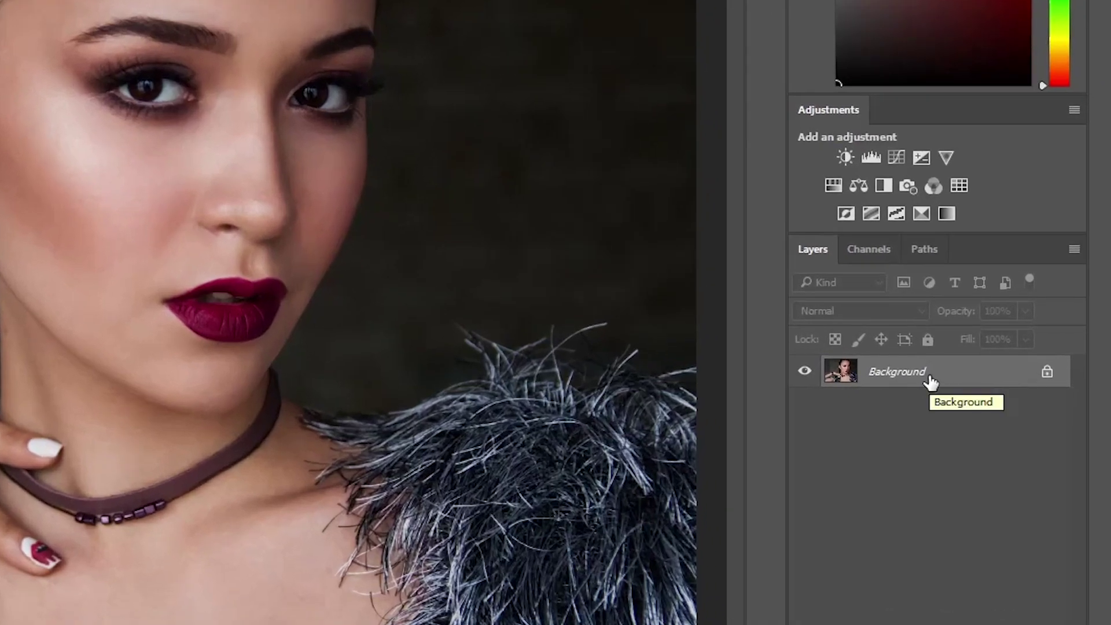
pyautogui.hotkey('ctrl', 'j')
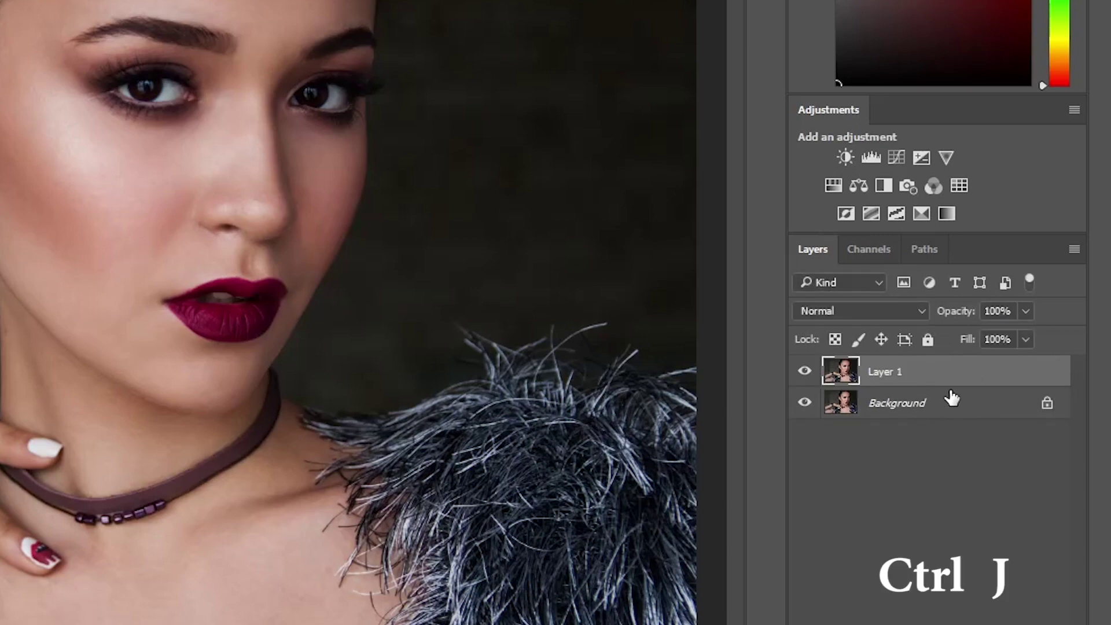
pyautogui.hotkey('ctrl', '/')
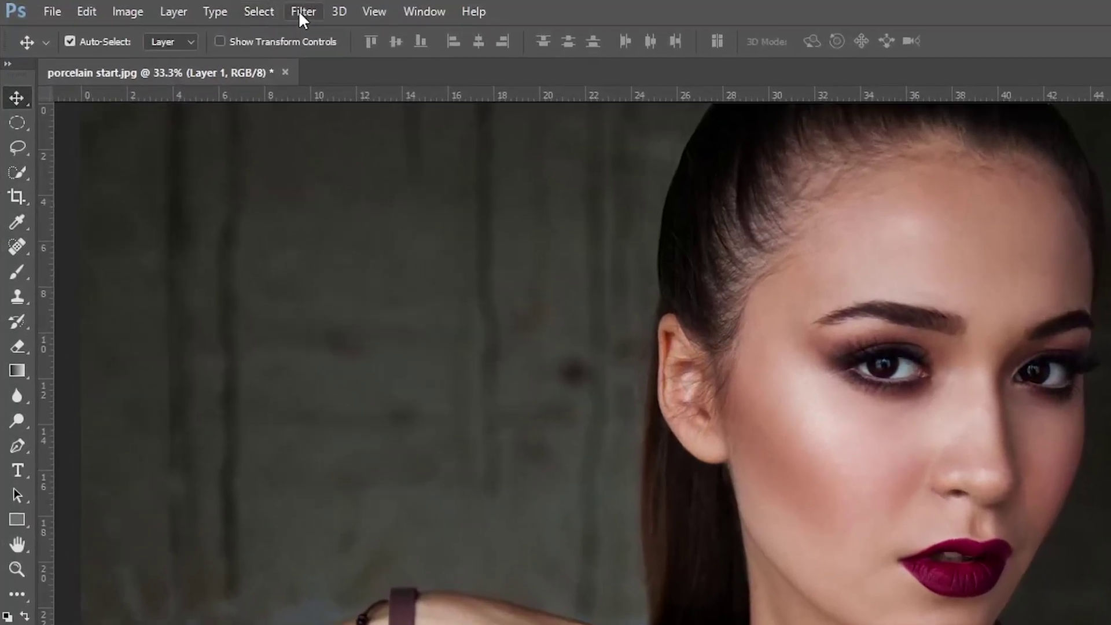
# Start the Camera Raw Filter on Layer 1 and set the HSL saturation of Oranges to -100.
pyautogui.click(299, 10)
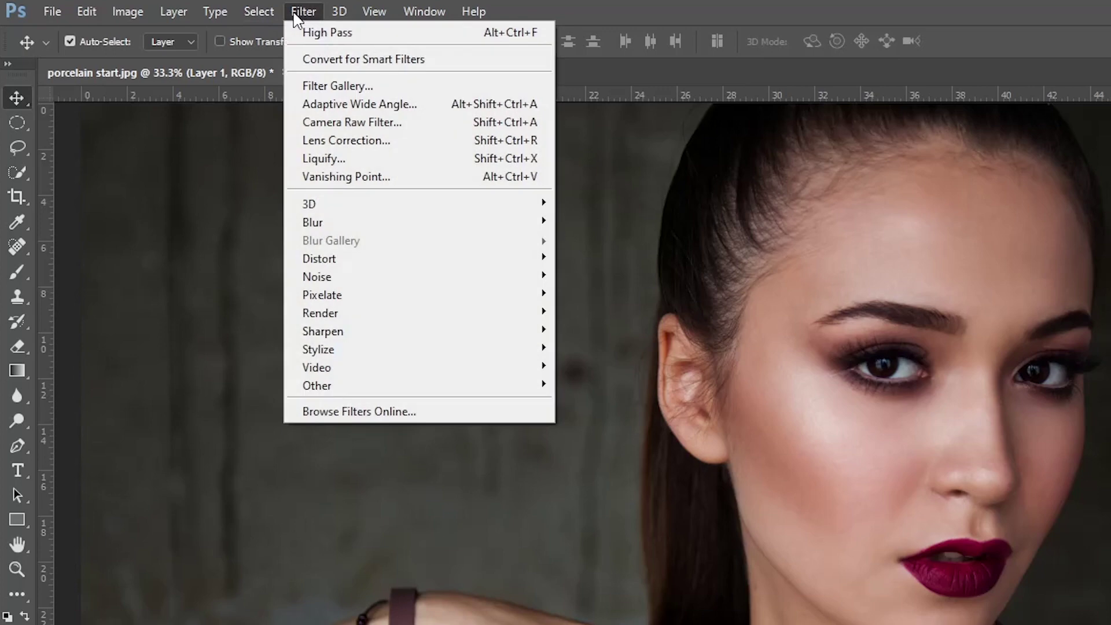
pyautogui.click(443, 122)
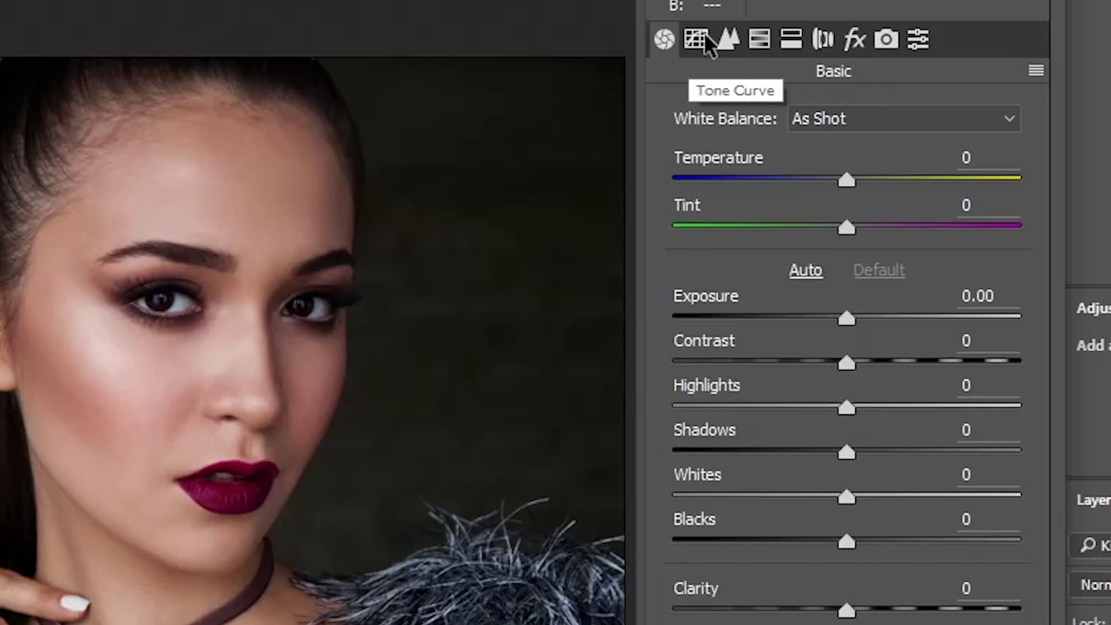
pyautogui.click(761, 42)
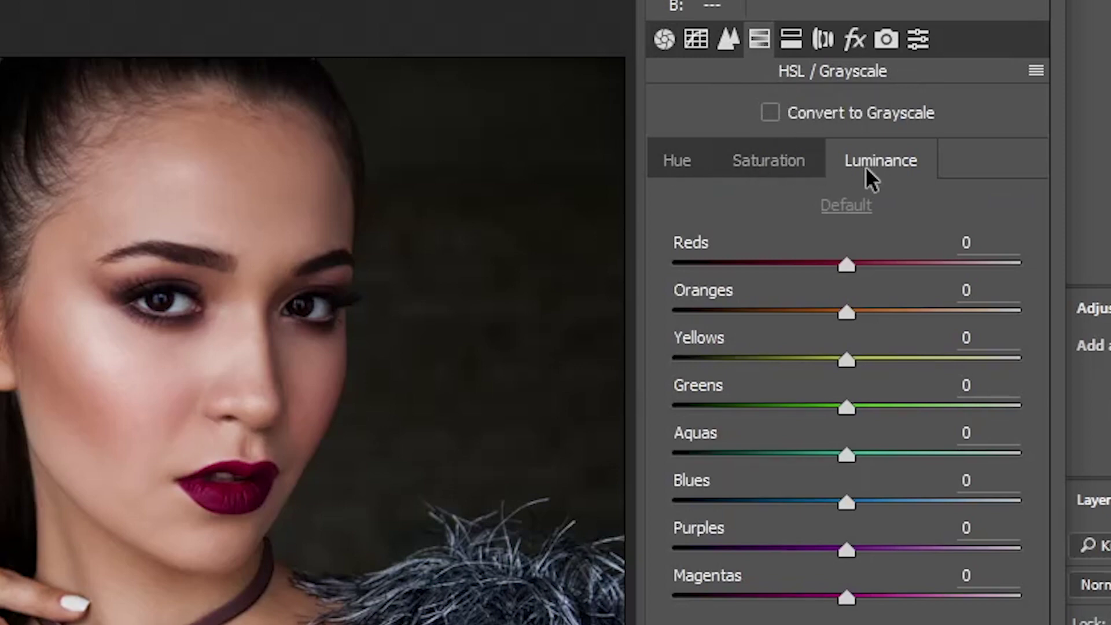
pyautogui.click(782, 162)
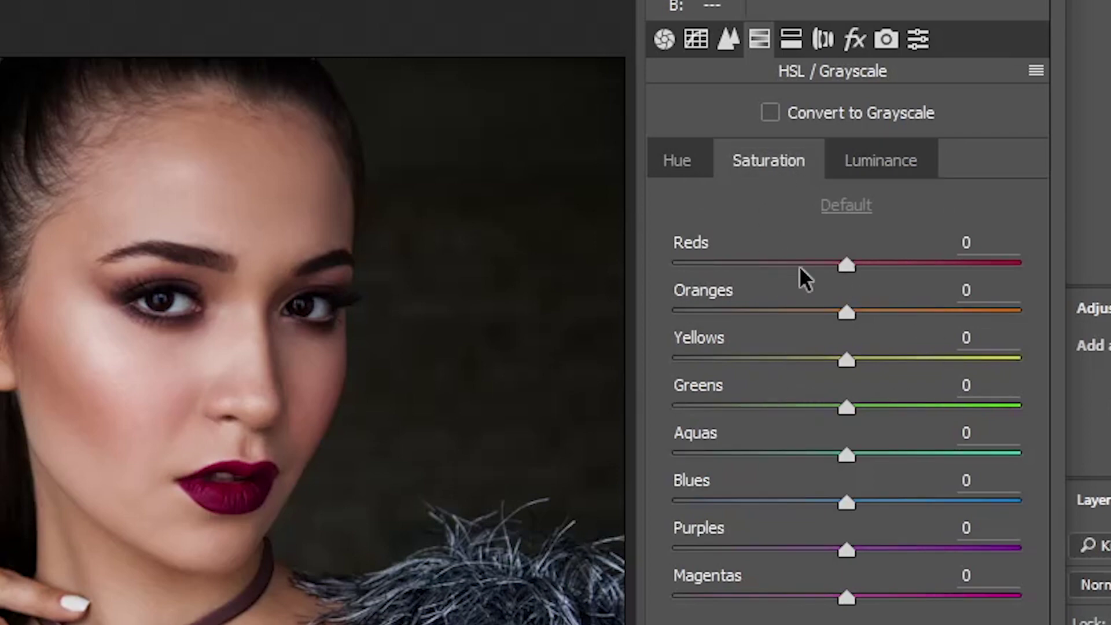
pyautogui.moveTo(846, 311); pyautogui.dragTo(622, 324)
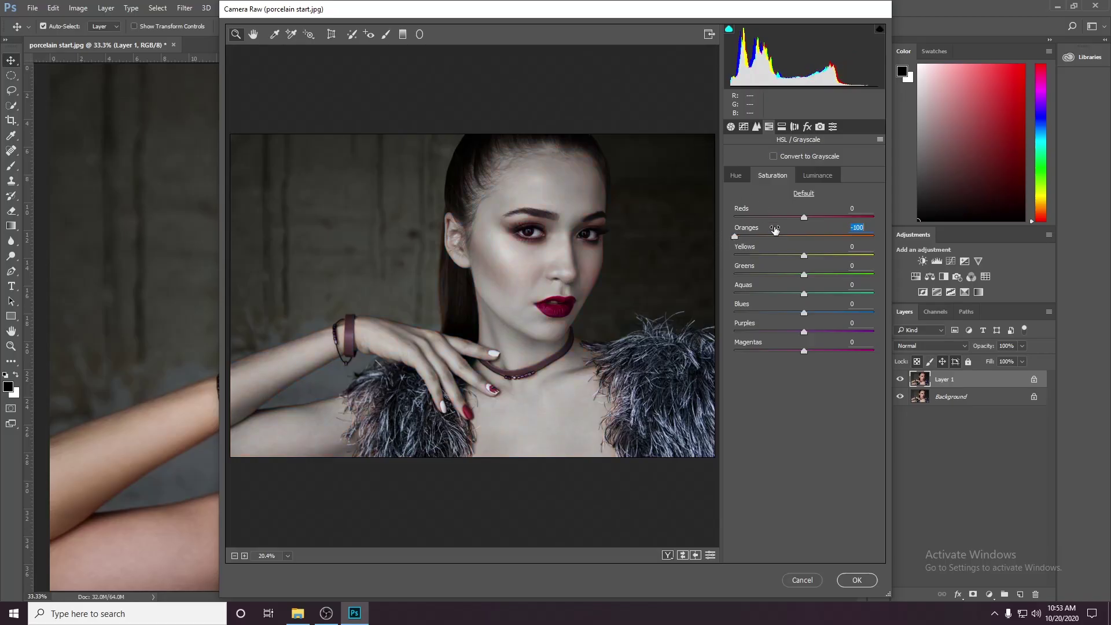
# Raise the luminance of Oranges to +28 and apply the Camera Raw filter.
pyautogui.click(825, 179)
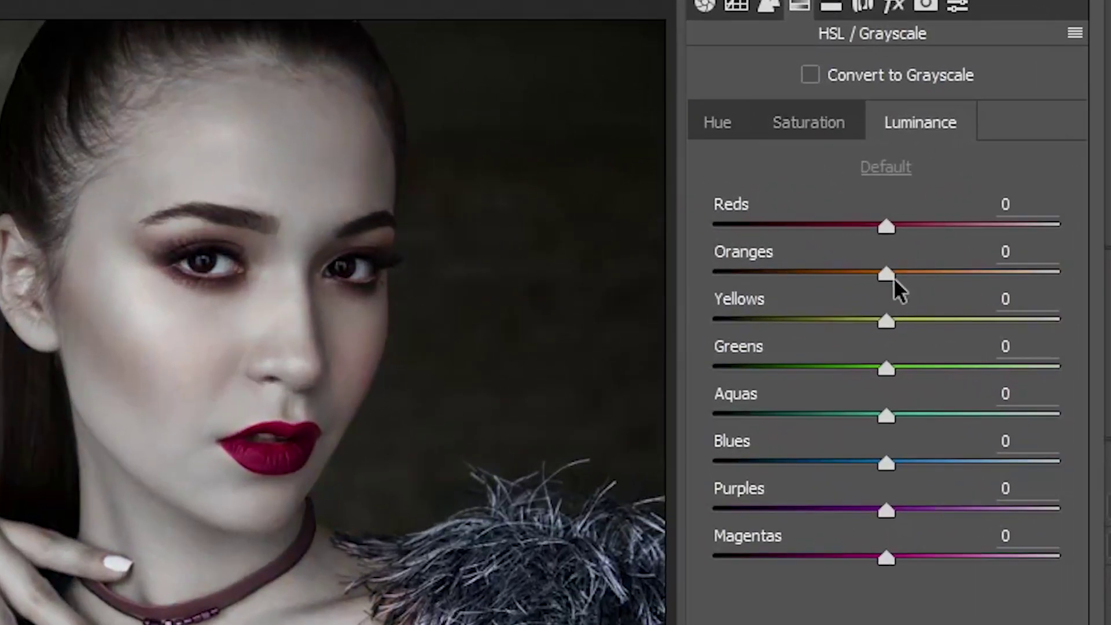
pyautogui.moveTo(890, 282); pyautogui.dragTo(939, 268)
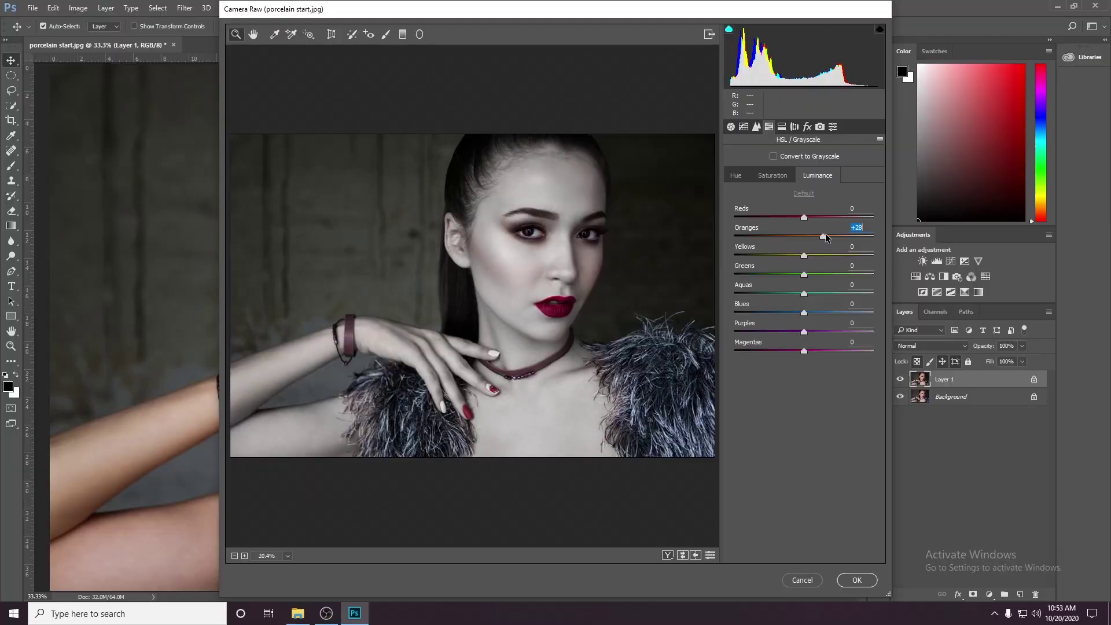
pyautogui.moveTo(826, 234); pyautogui.dragTo(826, 234)
pyautogui.click(857, 579)
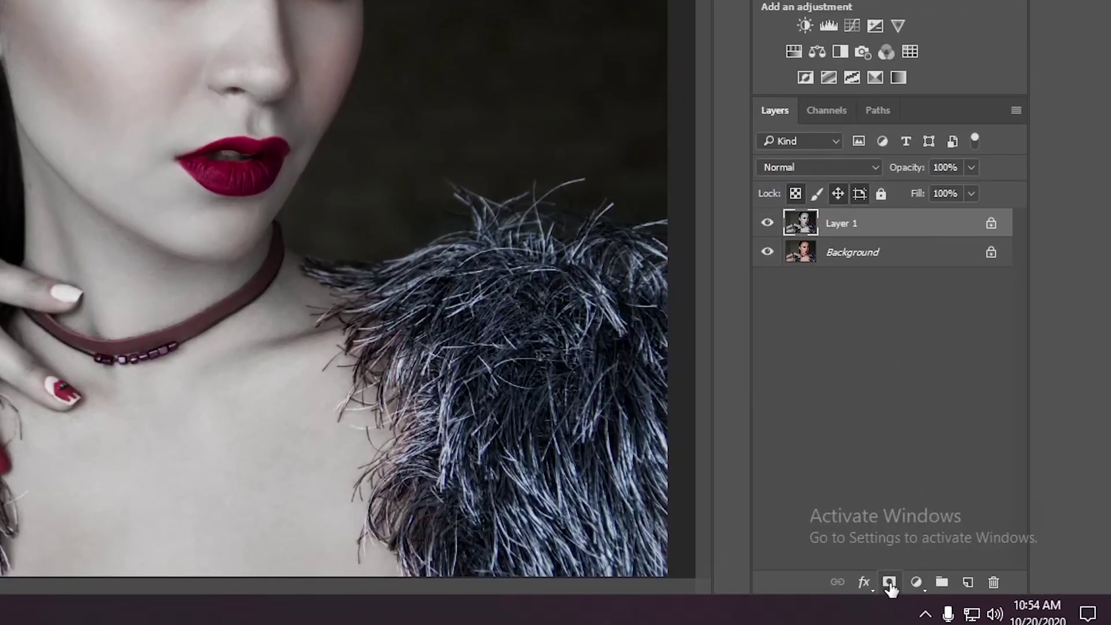
# Add a black mask hiding Layer 1 and choose the Brush tool with a soft round tip at 0% hardness.
pyautogui.keyDown('alt'); pyautogui.click(890, 583); pyautogui.keyUp('alt')
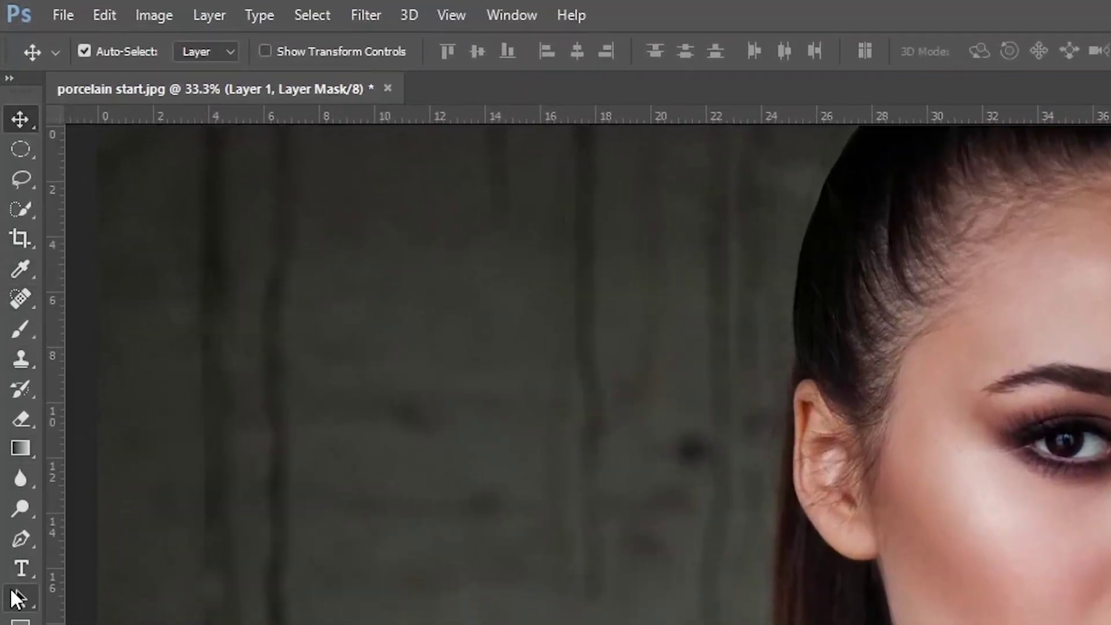
pyautogui.click(19, 332)
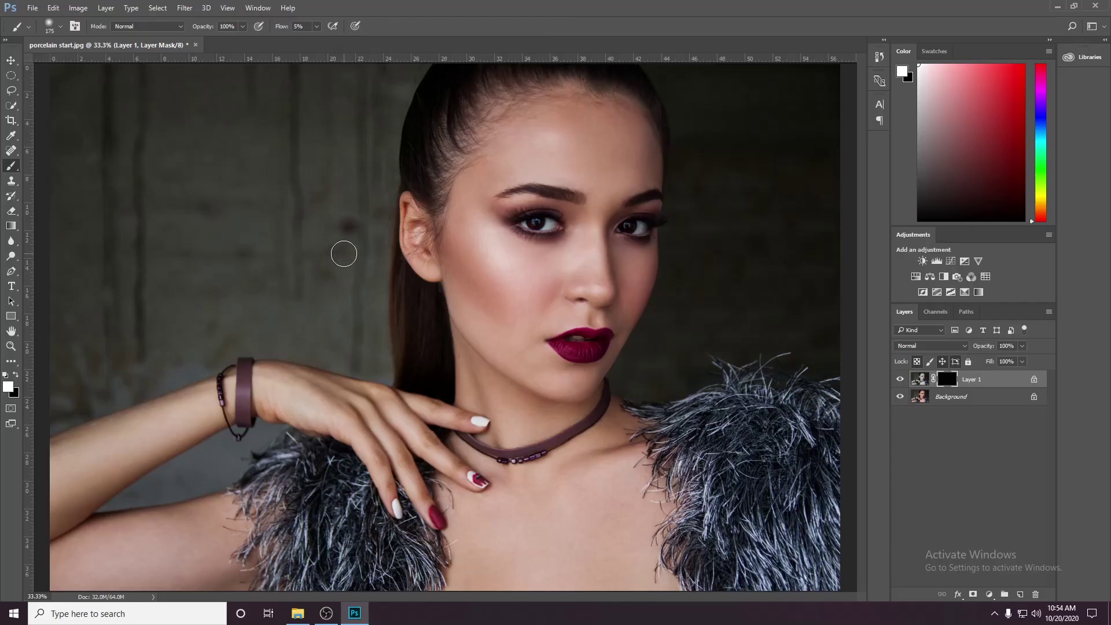
pyautogui.rightClick(493, 269)
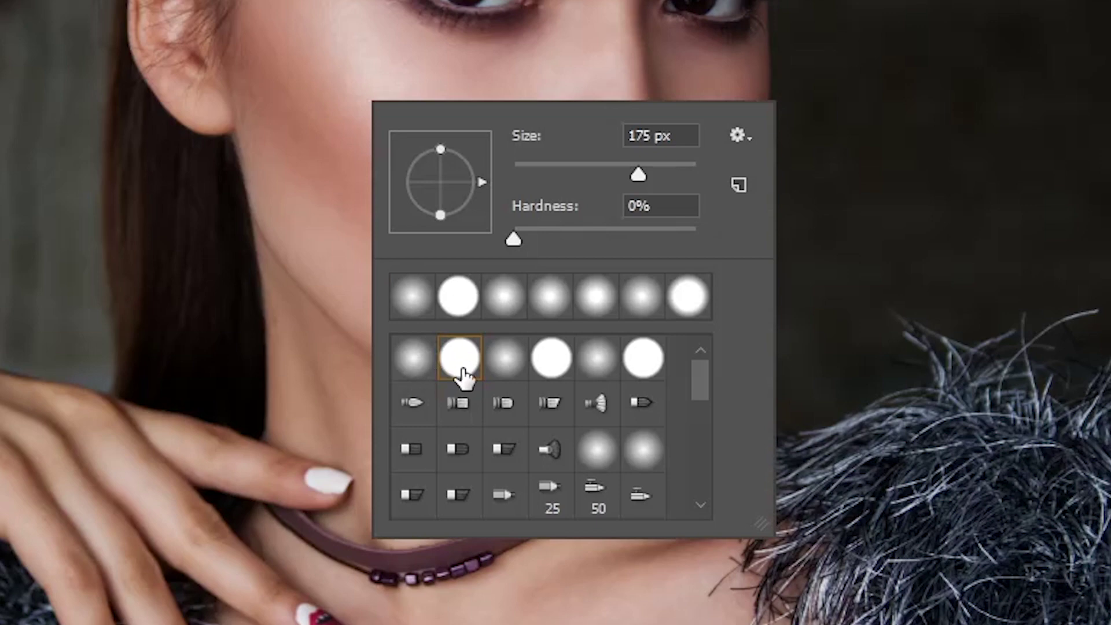
pyautogui.click(407, 373)
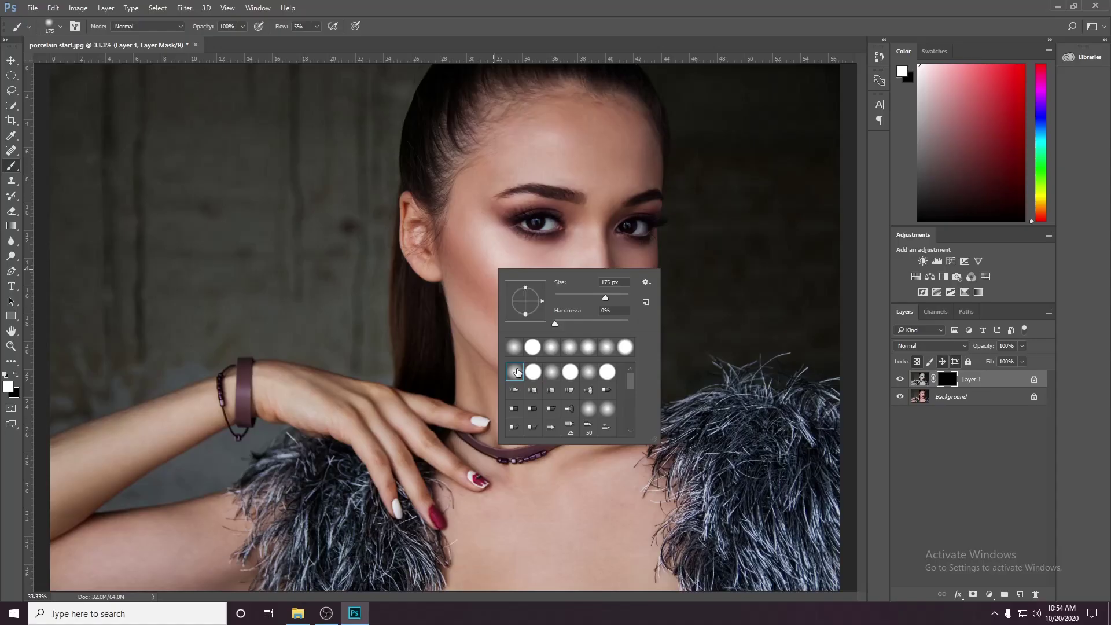
pyautogui.doubleClick(515, 372)
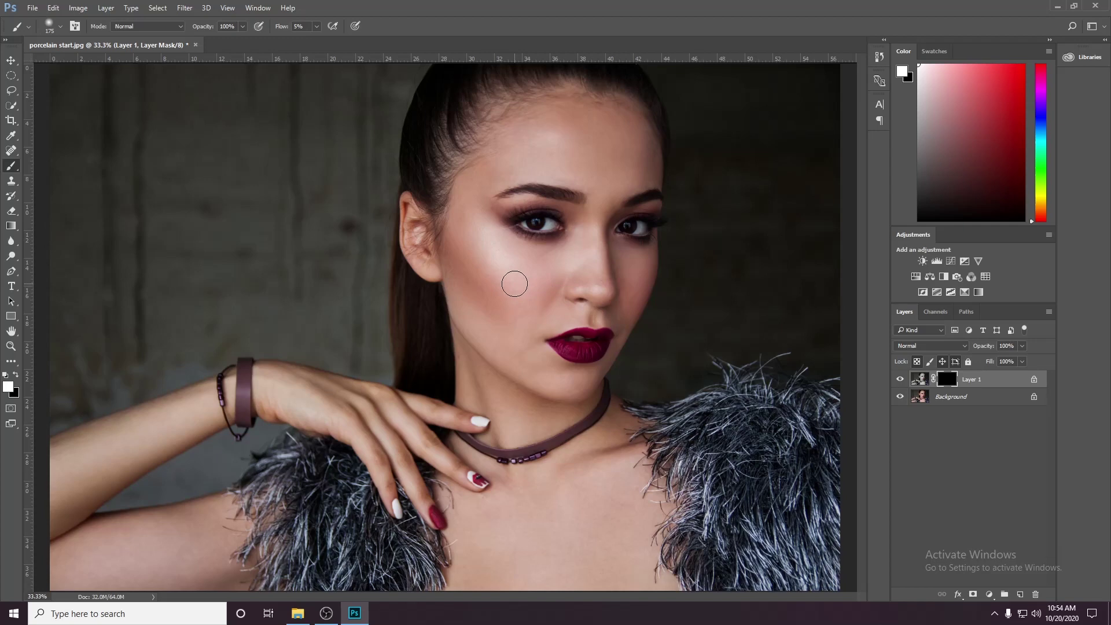
# Enlarge the brush to 241 px and set its flow to 100%.
pyautogui.press('alt')
pyautogui.keyDown('alt'); pyautogui.rightClick(513, 284); pyautogui.keyUp('alt')
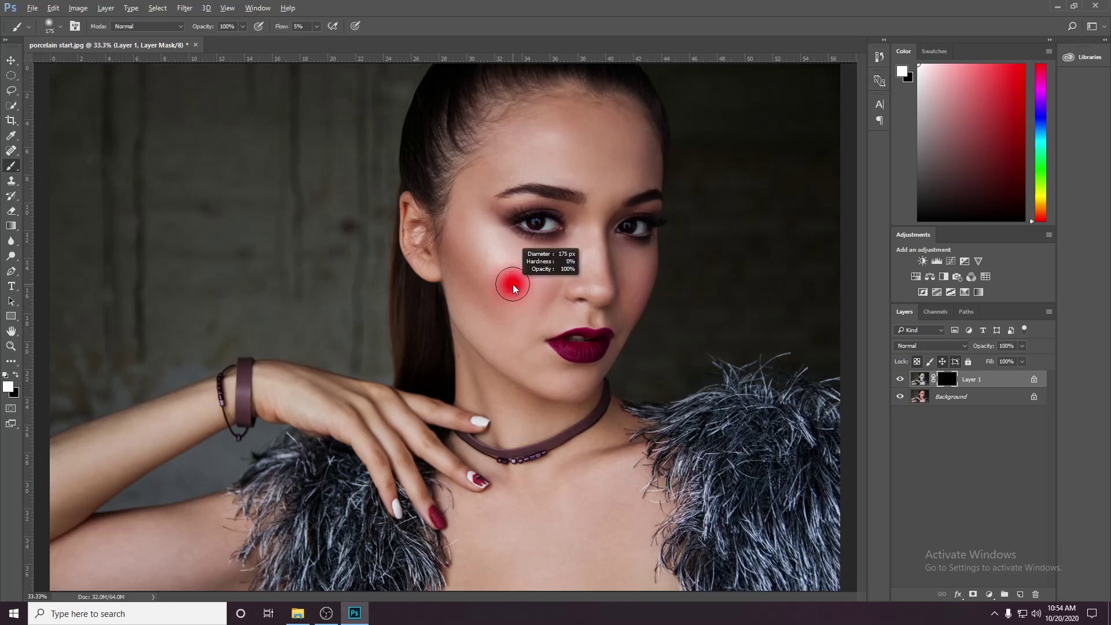
pyautogui.moveTo(516, 287)
pyautogui.mouseDown()
pyautogui.moveTo(578, 290)
pyautogui.moveTo(508, 286)
pyautogui.moveTo(535, 291)
pyautogui.moveTo(523, 522)
pyautogui.moveTo(523, 356)
pyautogui.moveTo(512, 279)
pyautogui.moveTo(498, 276)
pyautogui.moveTo(499, 287)
pyautogui.mouseUp()
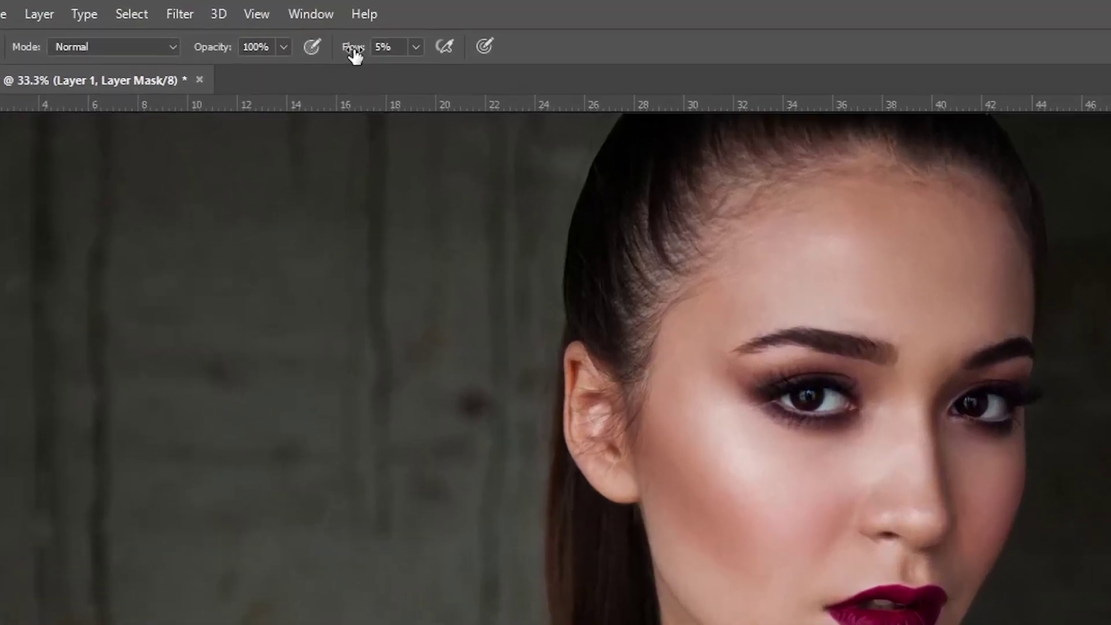
pyautogui.moveTo(308, 37); pyautogui.dragTo(400, 38)
pyautogui.moveTo(544, 64); pyautogui.dragTo(544, 64)
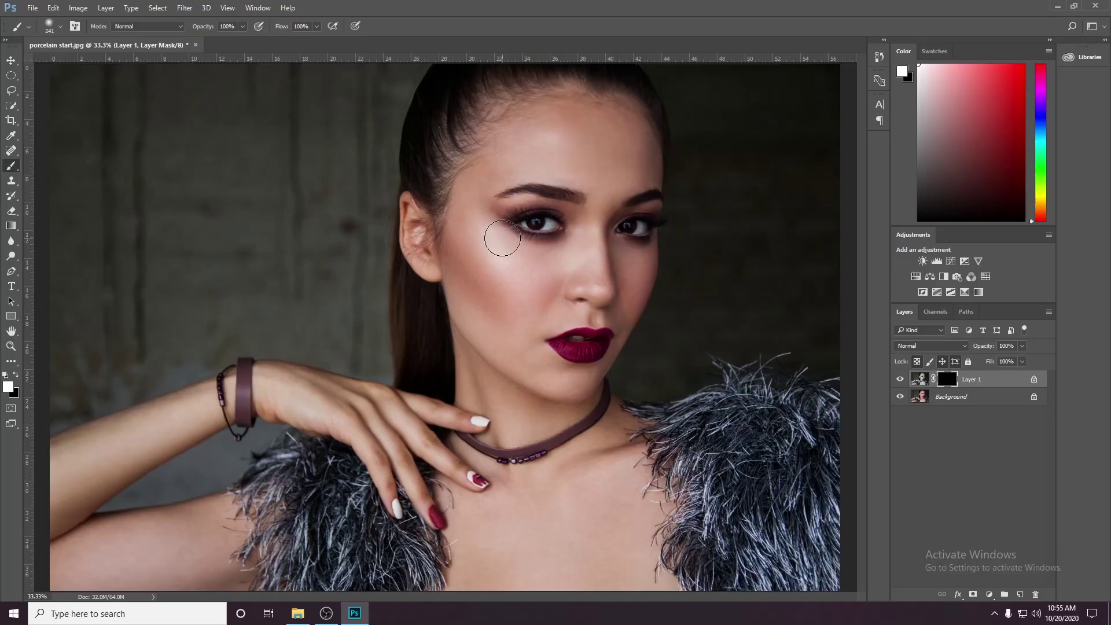
# Paint white on Layer 1's mask over the face and ear, using 100% flow for the ear.
pyautogui.hotkey('ctrl', '+')
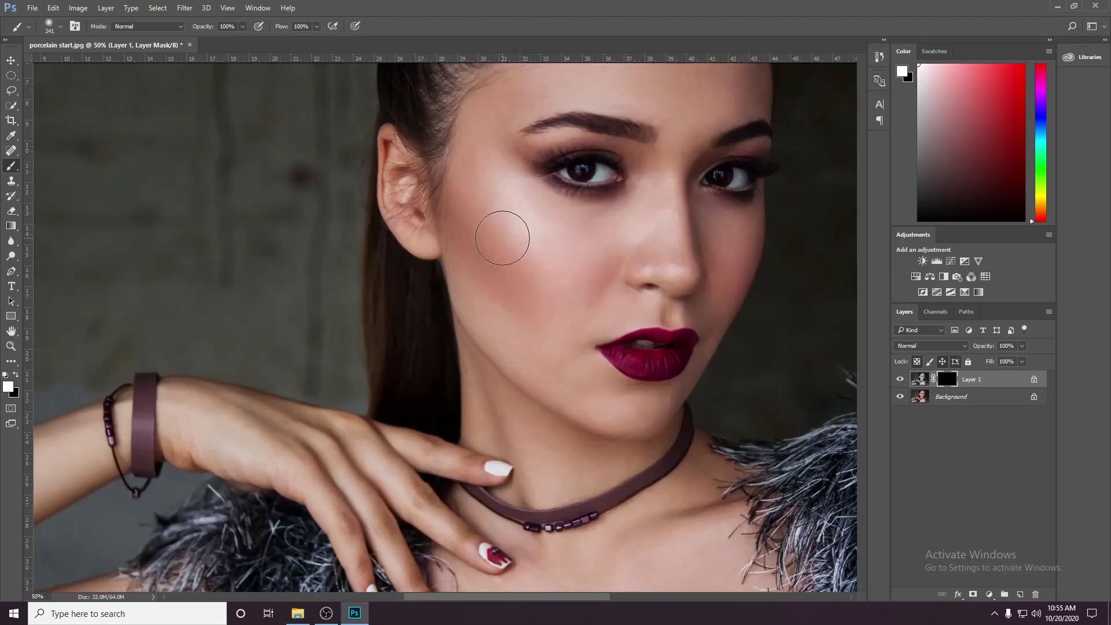
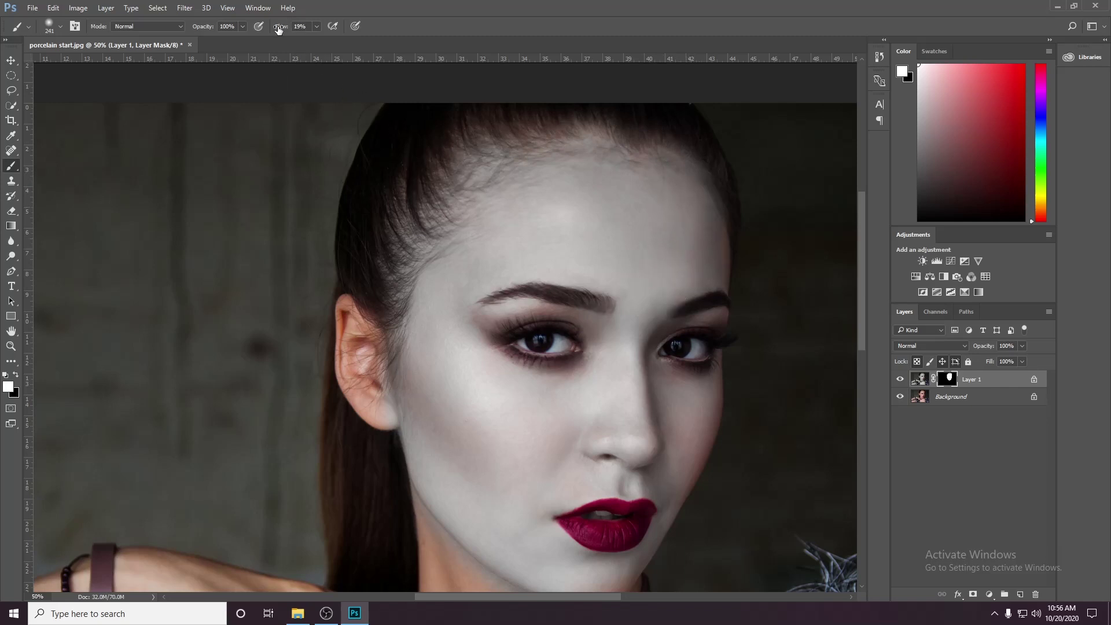
pyautogui.moveTo(325, 26); pyautogui.dragTo(331, 26)
pyautogui.moveTo(370, 376)
pyautogui.mouseDown()
pyautogui.moveTo(368, 334)
pyautogui.moveTo(382, 325)
pyautogui.moveTo(365, 319)
pyautogui.moveTo(368, 384)
pyautogui.moveTo(402, 415)
pyautogui.moveTo(359, 315)
pyautogui.moveTo(360, 337)
pyautogui.moveTo(409, 414)
pyautogui.mouseUp()
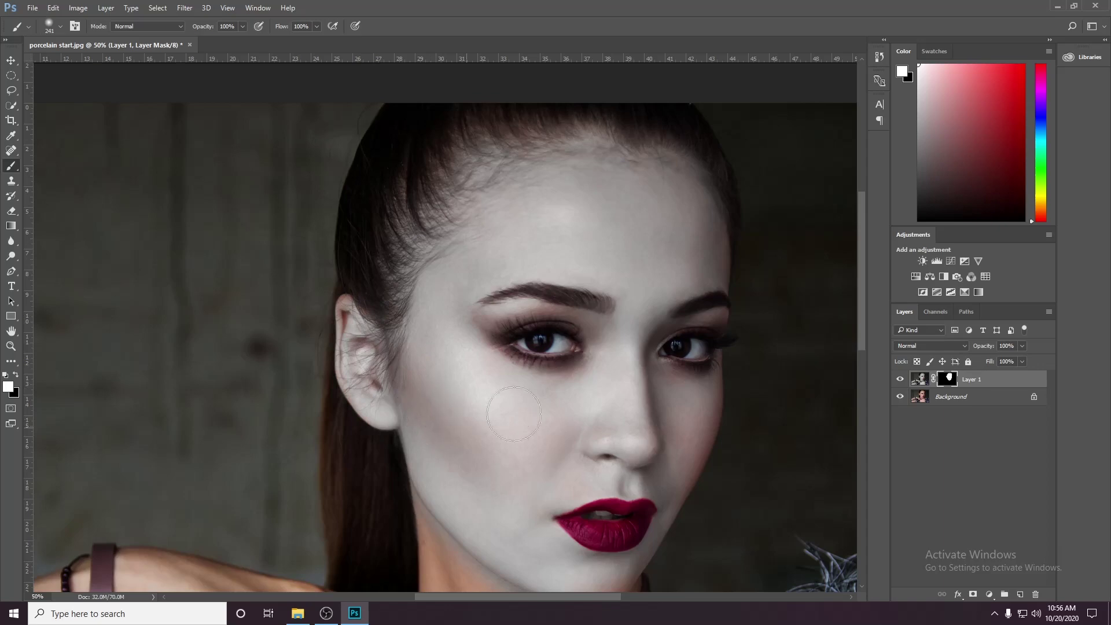
pyautogui.moveTo(575, 426); pyautogui.dragTo(488, 369)
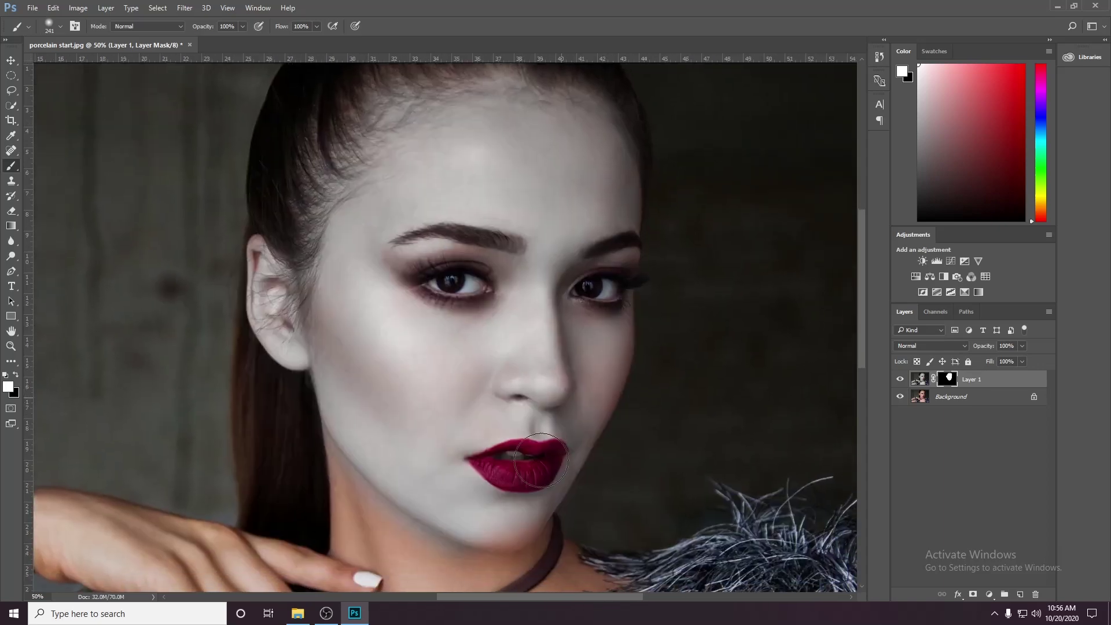
# Paint white on the mask over the neck and chest and set the brush flow to 20%.
pyautogui.moveTo(477, 444); pyautogui.dragTo(513, 192)
pyautogui.moveTo(636, 405)
pyautogui.mouseDown()
pyautogui.moveTo(650, 529)
pyautogui.moveTo(625, 588)
pyautogui.moveTo(434, 550)
pyautogui.mouseUp()
pyautogui.write('5')
pyautogui.press('Return')
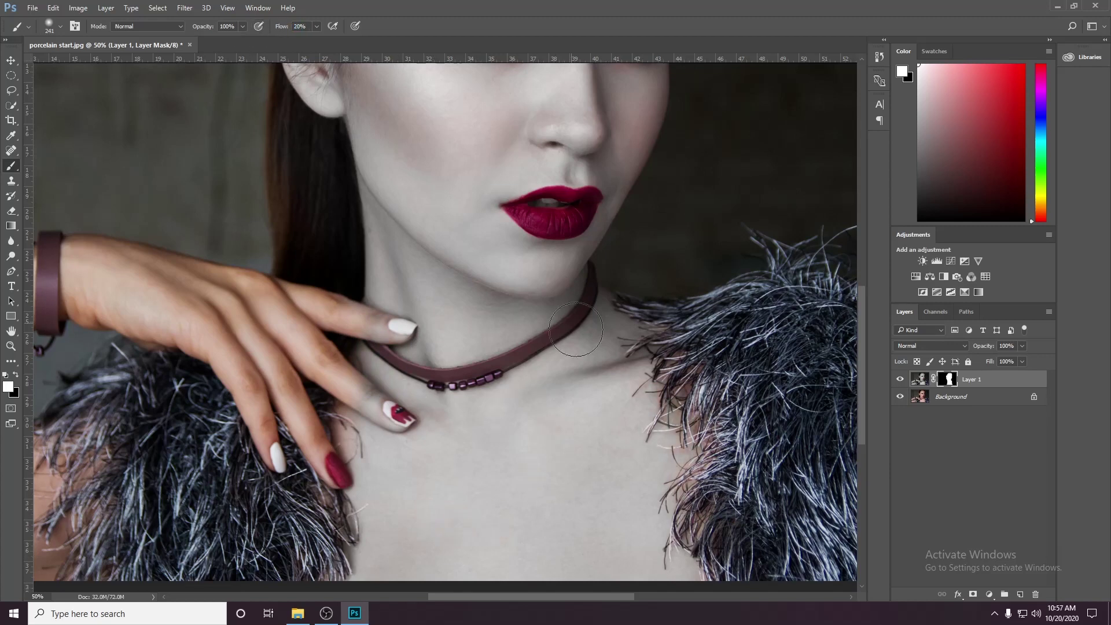
# Set the brush flow to 100% and paint white on the mask over the hand, fingers and arm.
pyautogui.moveTo(53, 561); pyautogui.dragTo(258, 583)
pyautogui.hotkey('shift', '0')
pyautogui.moveTo(198, 471); pyautogui.dragTo(69, 484)
pyautogui.moveTo(69, 484)
pyautogui.mouseDown()
pyautogui.moveTo(240, 392)
pyautogui.moveTo(371, 468)
pyautogui.mouseUp()
pyautogui.moveTo(168, 278)
pyautogui.mouseDown()
pyautogui.moveTo(424, 199)
pyautogui.moveTo(349, 220)
pyautogui.moveTo(335, 270)
pyautogui.moveTo(592, 178)
pyautogui.moveTo(522, 136)
pyautogui.moveTo(722, 201)
pyautogui.moveTo(606, 204)
pyautogui.moveTo(748, 272)
pyautogui.moveTo(703, 183)
pyautogui.moveTo(833, 209)
pyautogui.mouseUp()
pyautogui.moveTo(850, 463); pyautogui.dragTo(496, 380)
pyautogui.moveTo(558, 281); pyautogui.dragTo(372, 469)
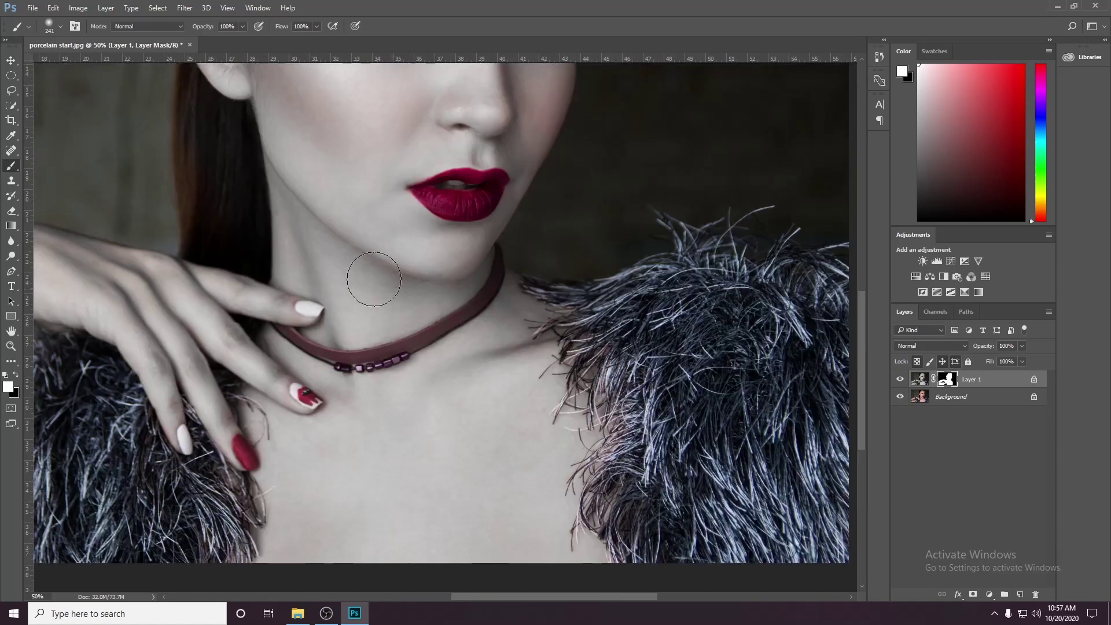
pyautogui.hotkey('ctrl', '-')
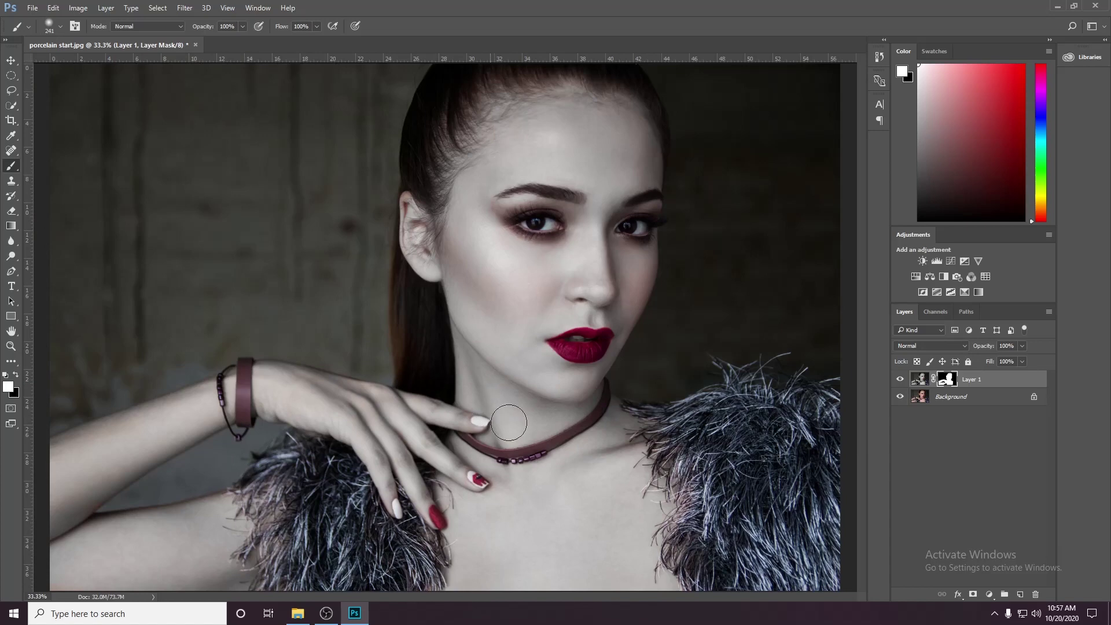
# Compare the retouched image with the original Background layer alone and inspect the face up close.
pyautogui.keyDown('alt'); pyautogui.click(901, 397); pyautogui.keyUp('alt')
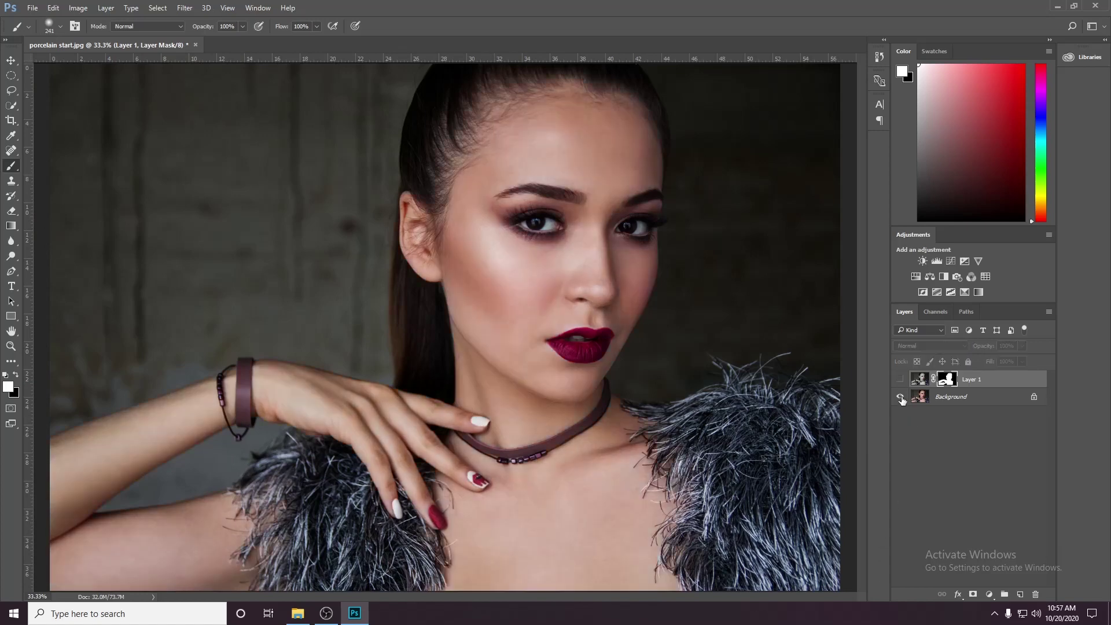
pyautogui.keyDown('alt'); pyautogui.click(901, 397); pyautogui.keyUp('alt')
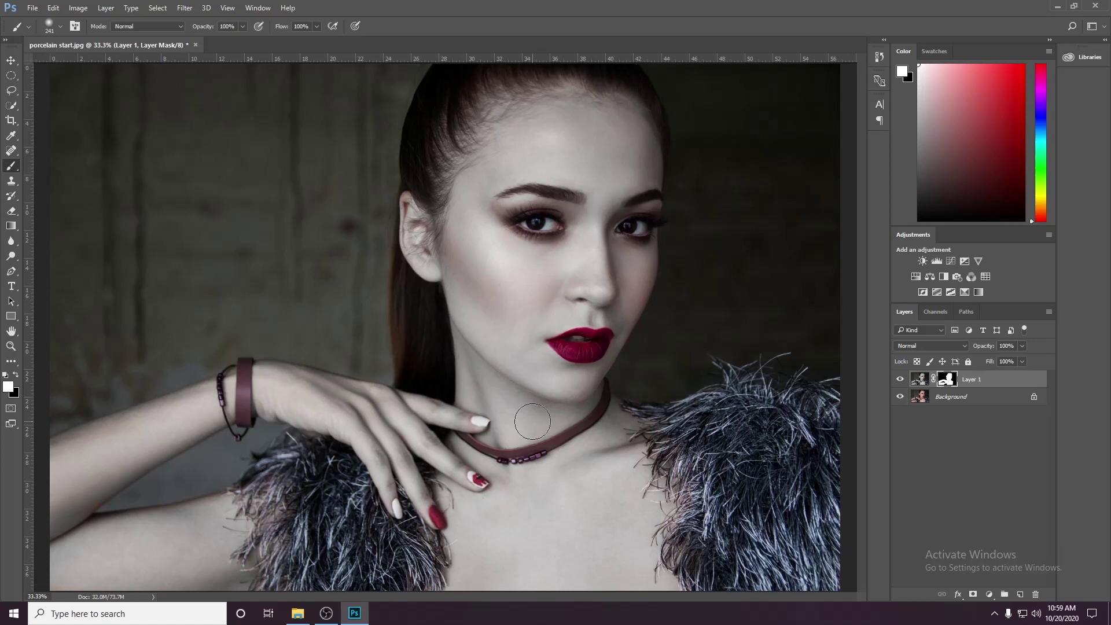
pyautogui.hotkey('ctrl', '-')
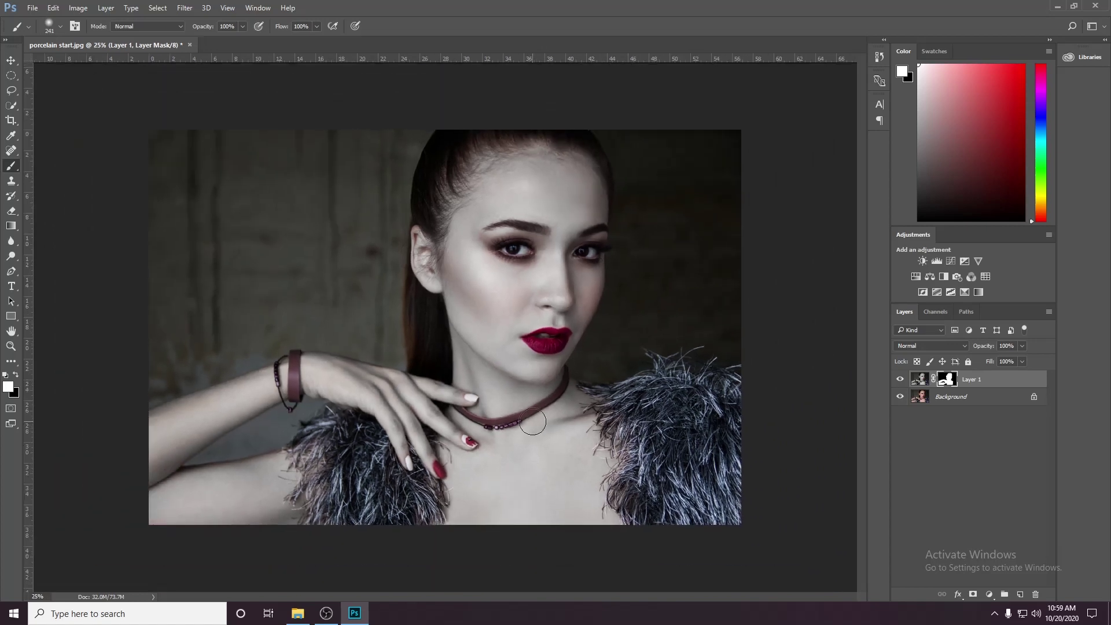
pyautogui.hotkey('ctrl', '+')
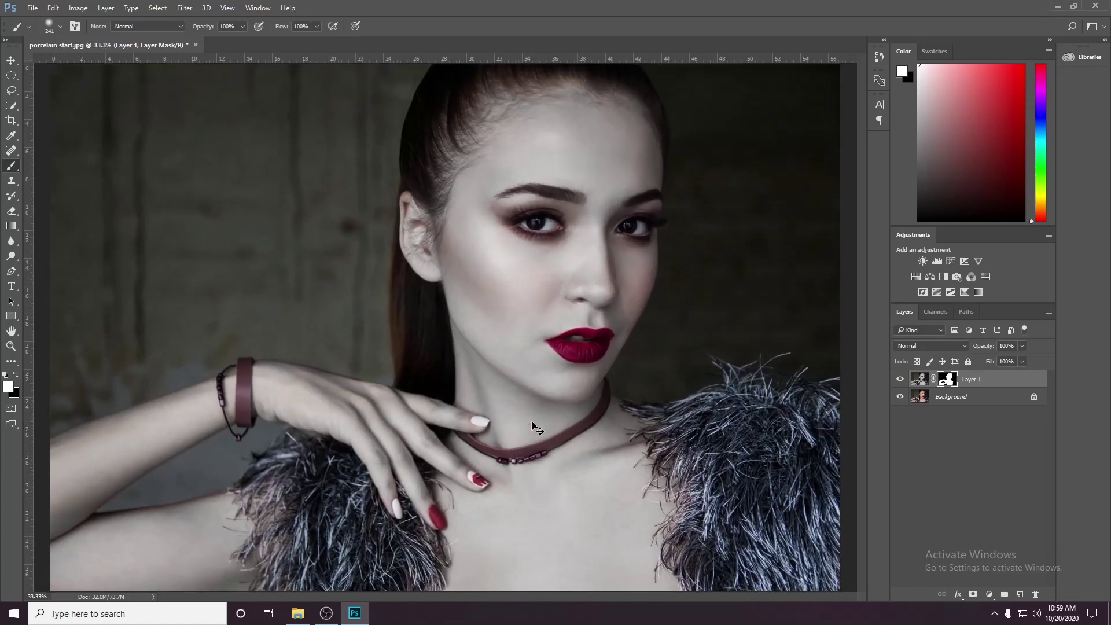
pyautogui.hotkey('ctrl', '+')
pyautogui.moveTo(546, 402); pyautogui.dragTo(503, 486)
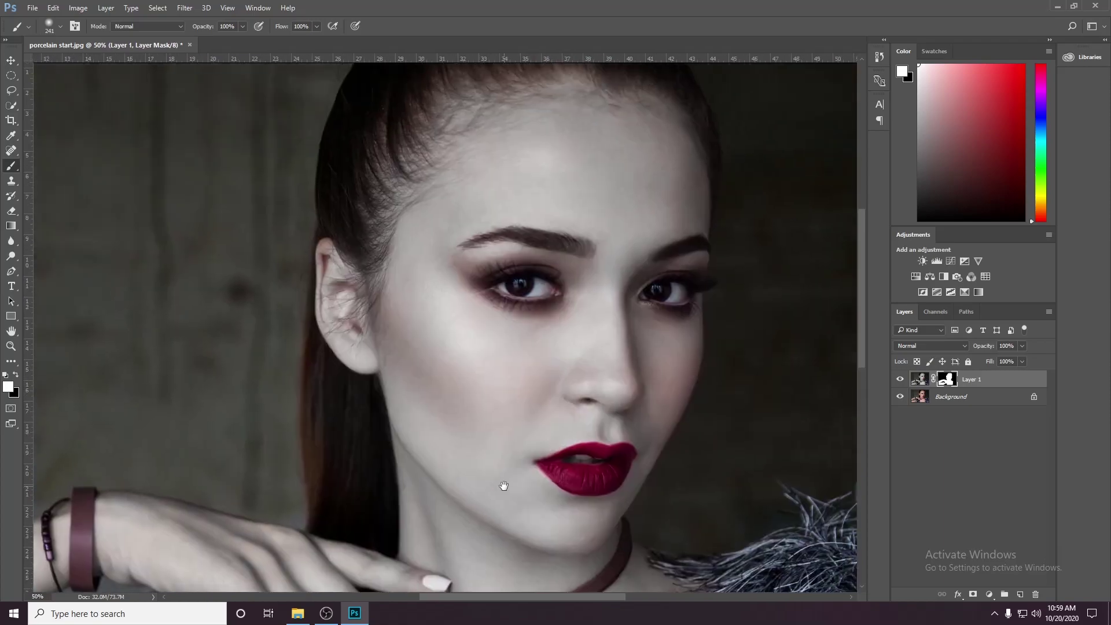